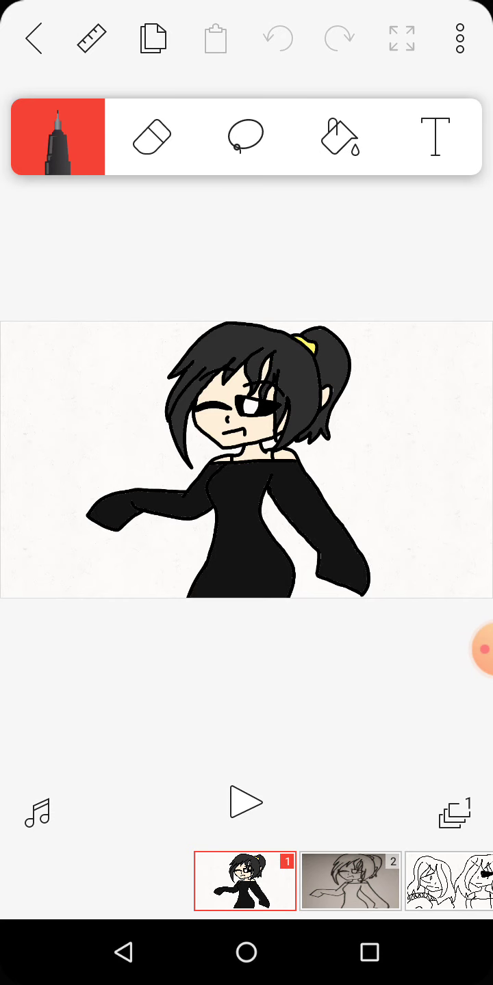
Show frame 2's traced ponytailed-girl sketch with Onion skin switched off.
mouse_move(341, 882)
mouse_down()
mouse_move(283, 881)
mouse_move(352, 882)
mouse_move(237, 881)
mouse_up()
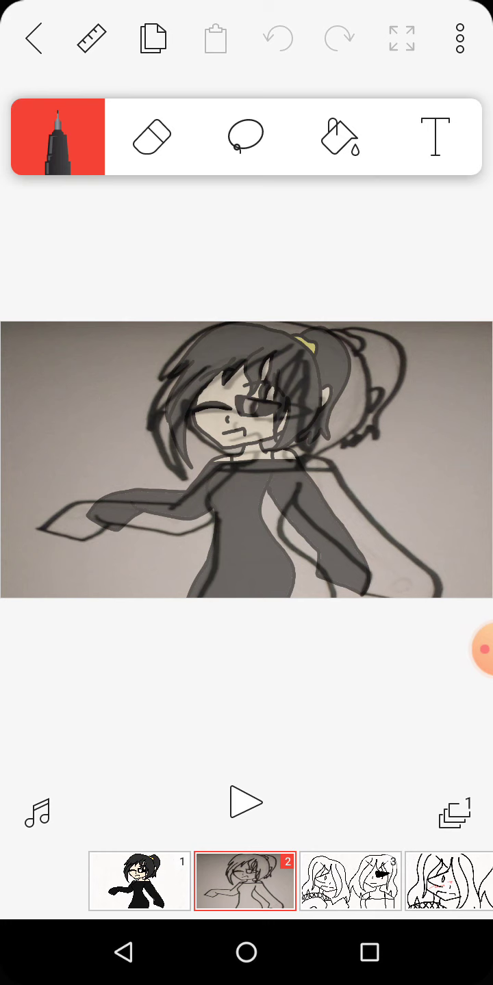
click(459, 38)
click(432, 176)
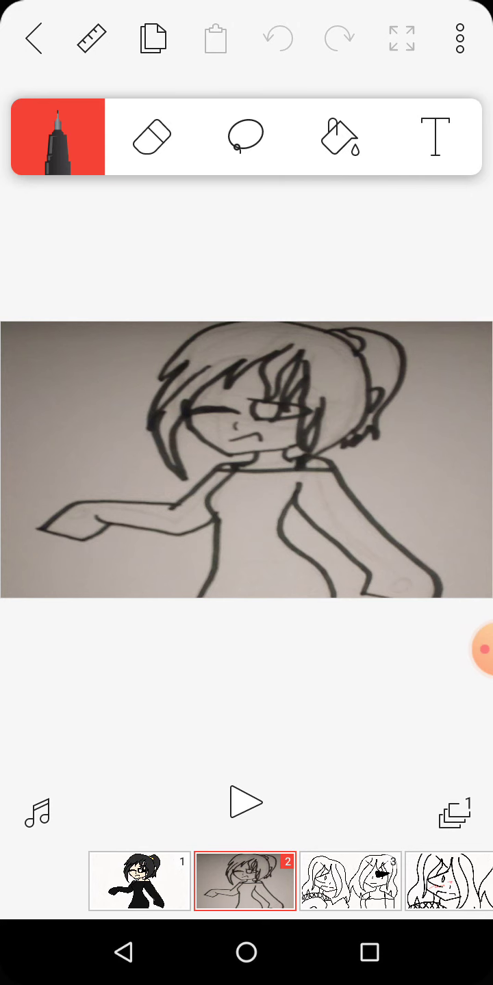
Play the animation, pausing on frame 2 and then on frame 3's two girls.
click(246, 802)
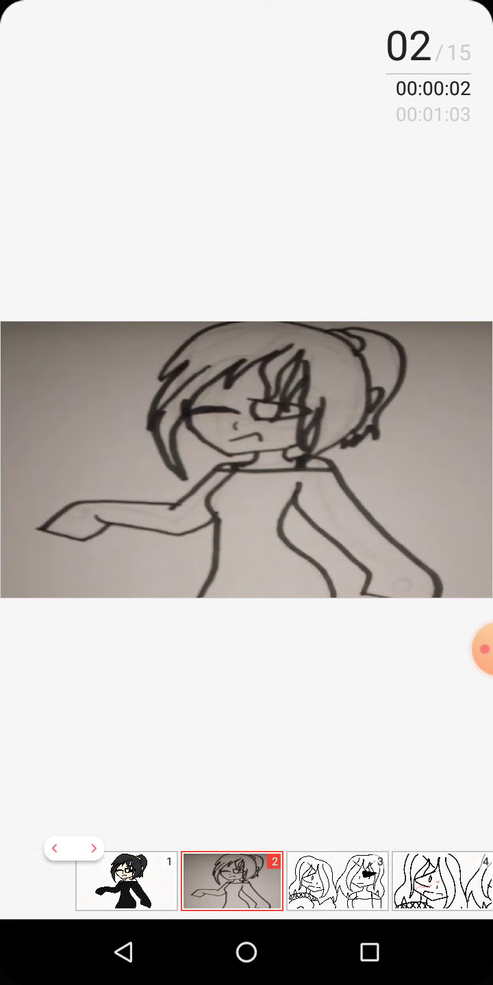
click(247, 458)
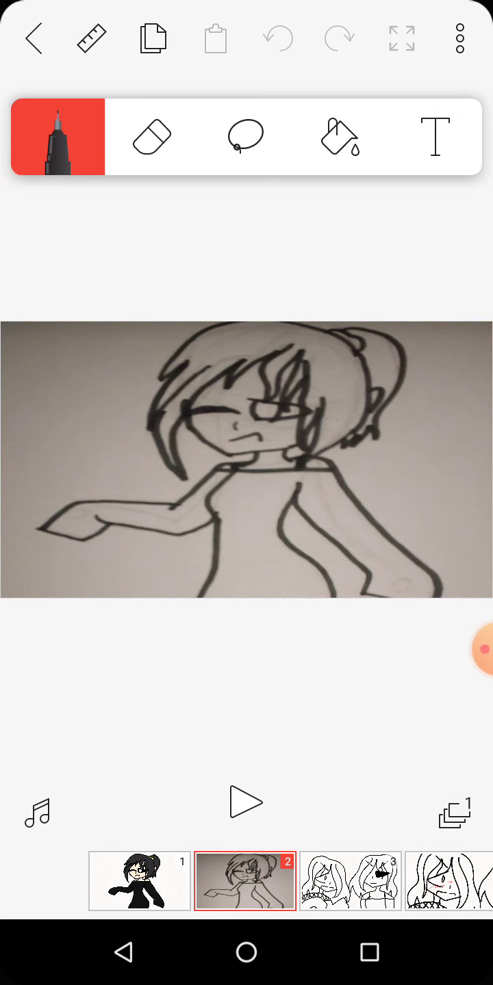
click(245, 803)
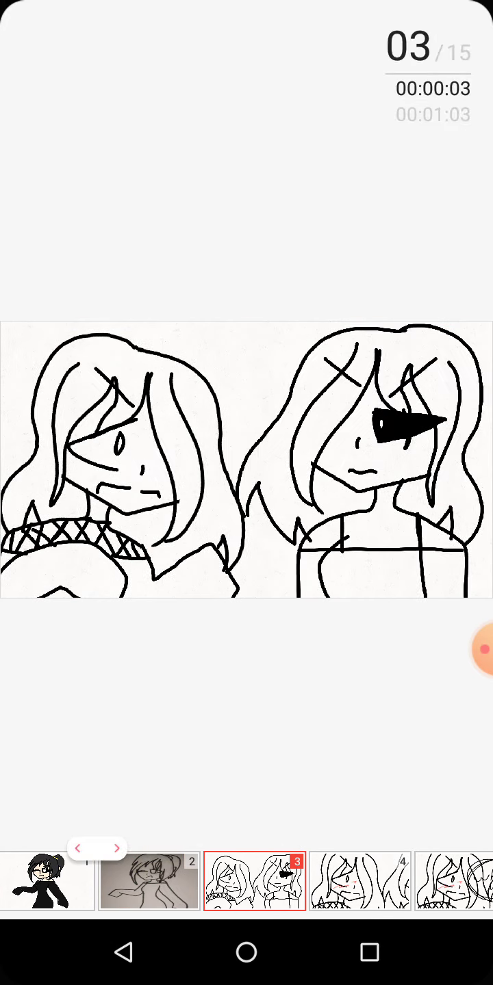
click(246, 458)
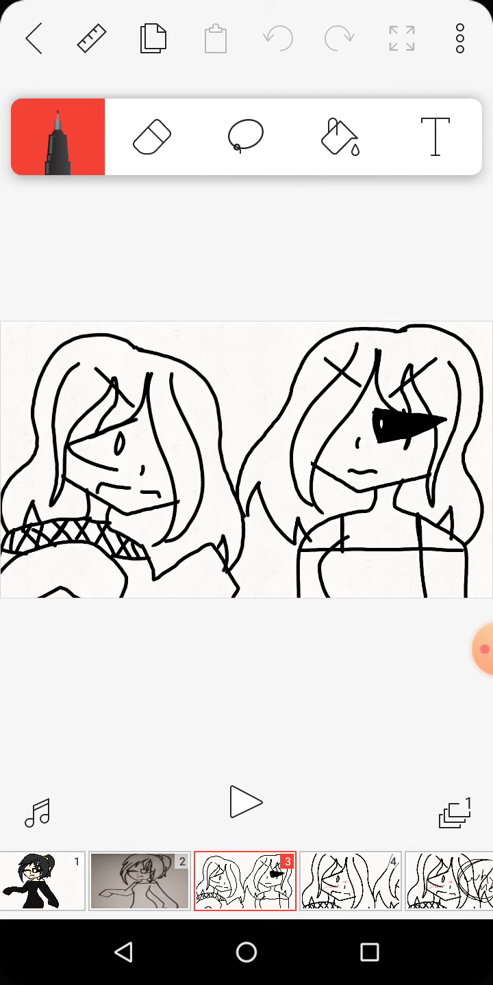
Play forward to frame 4, then swipe ahead to frame 6's one-eyed girl.
click(245, 802)
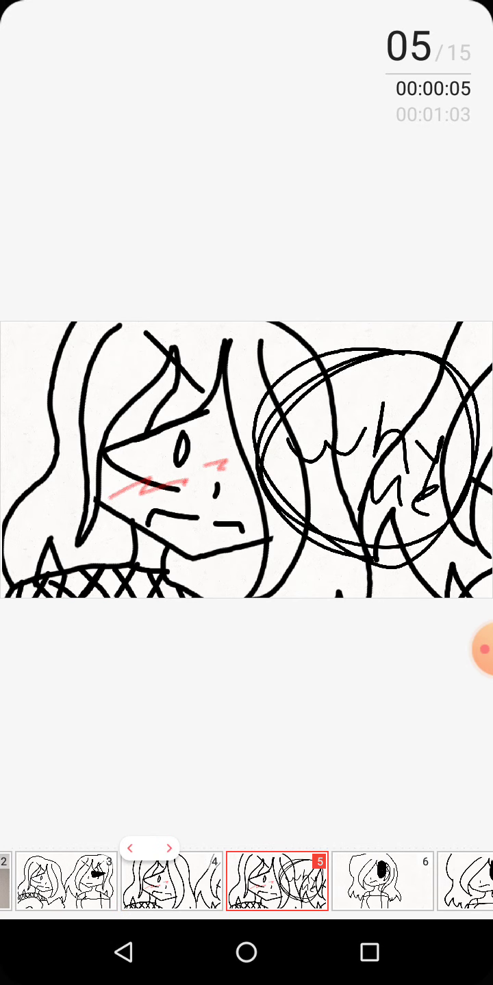
click(130, 848)
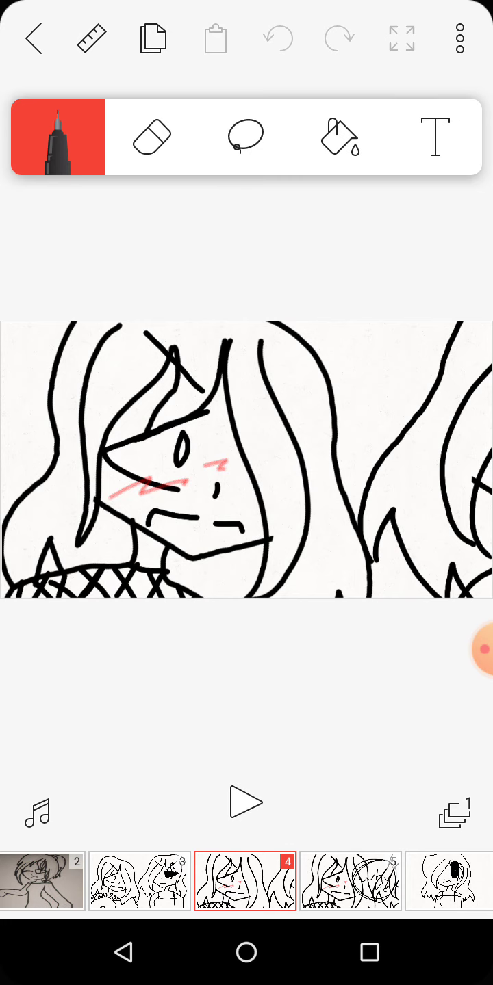
drag(342, 881, 251, 881)
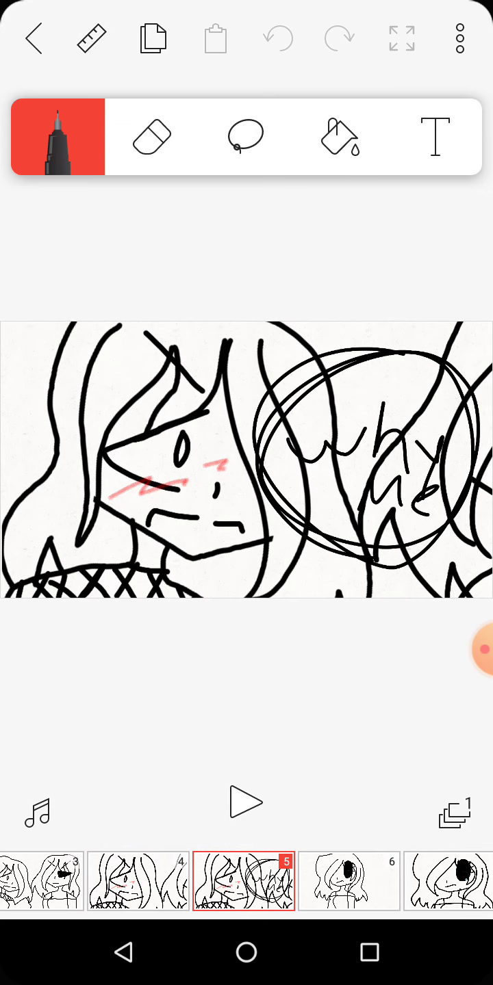
drag(349, 881, 244, 881)
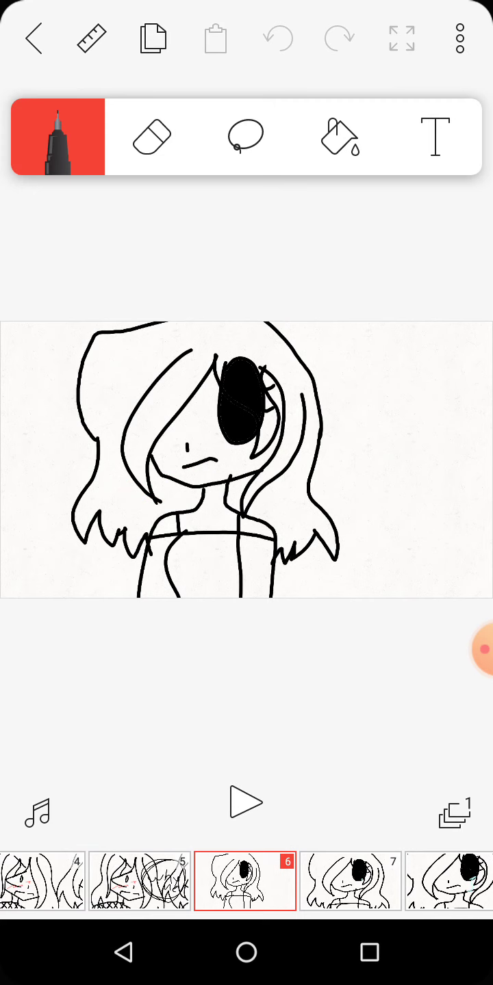
Swipe past frames 7 and 8 to frame 9 labelled 'muna'.
drag(341, 882, 233, 881)
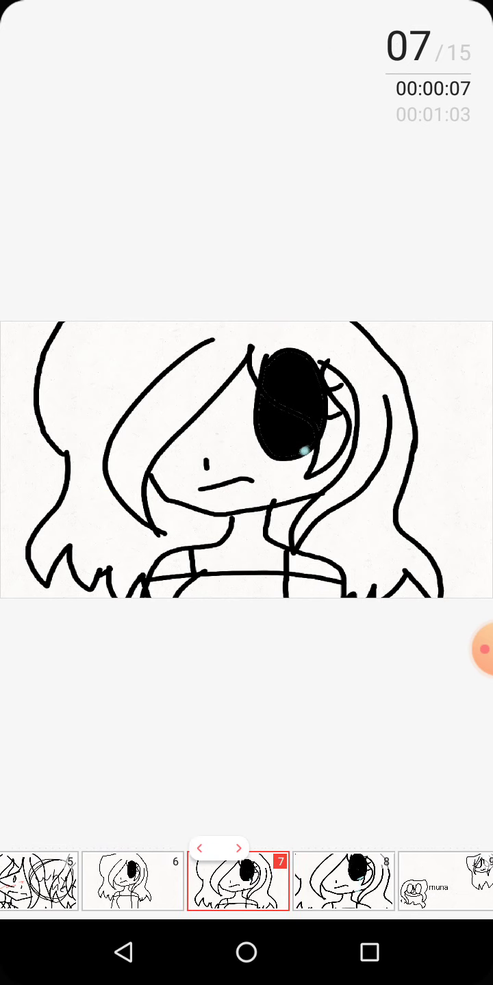
drag(343, 881, 239, 882)
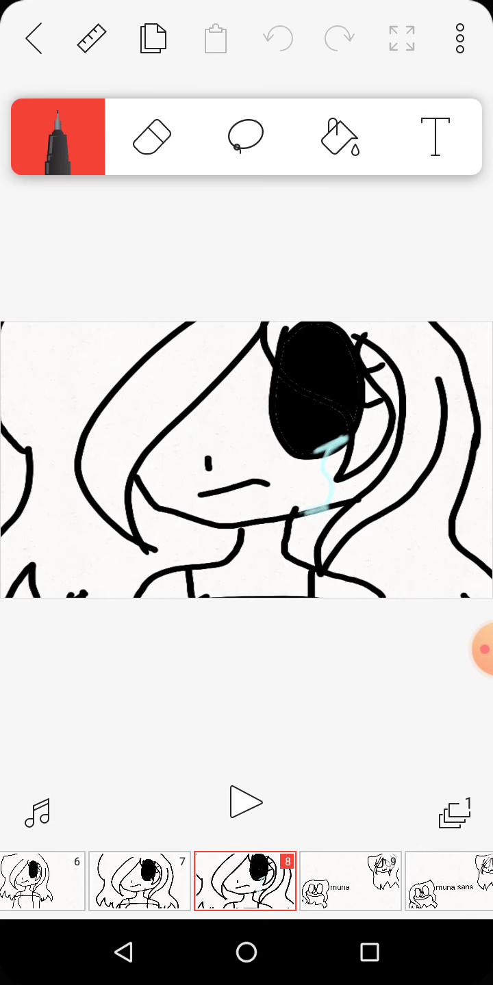
drag(341, 881, 239, 882)
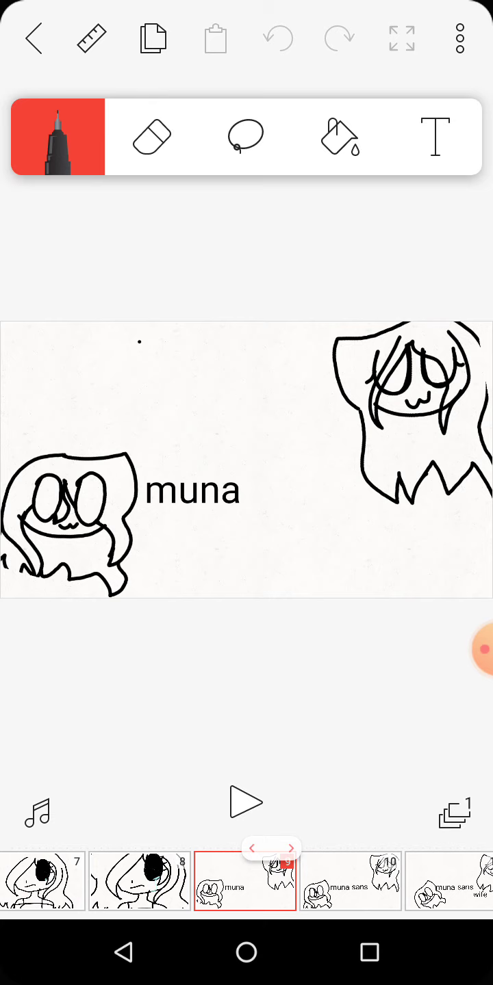
Zoom in and handwrite 'Luna' above the muna label on frame 9.
scroll(246, 466, up, 2)
scroll(137, 548, up, 3)
scroll(137, 547, up, 2)
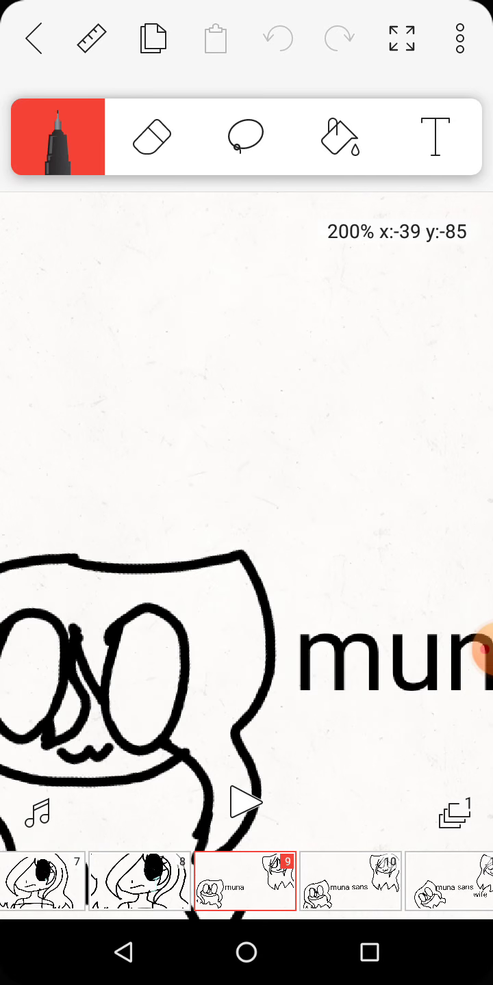
drag(181, 304, 249, 489)
mouse_move(326, 419)
mouse_down()
mouse_move(319, 459)
mouse_move(400, 491)
mouse_up()
drag(247, 479, 237, 484)
mouse_move(341, 479)
mouse_down()
mouse_move(188, 481)
mouse_move(391, 405)
mouse_move(396, 510)
mouse_up()
click(365, 627)
drag(341, 548, 199, 546)
mouse_move(277, 441)
mouse_down()
mouse_move(287, 438)
mouse_move(387, 499)
mouse_up()
drag(205, 547, 218, 540)
Handwrite 'moon' below the muna label.
mouse_move(206, 615)
mouse_down()
mouse_move(274, 562)
mouse_move(329, 479)
mouse_move(287, 451)
mouse_up()
drag(36, 580, 173, 573)
drag(274, 616, 246, 602)
mouse_move(263, 503)
mouse_down()
mouse_move(219, 547)
mouse_move(301, 500)
mouse_up()
drag(223, 544, 264, 507)
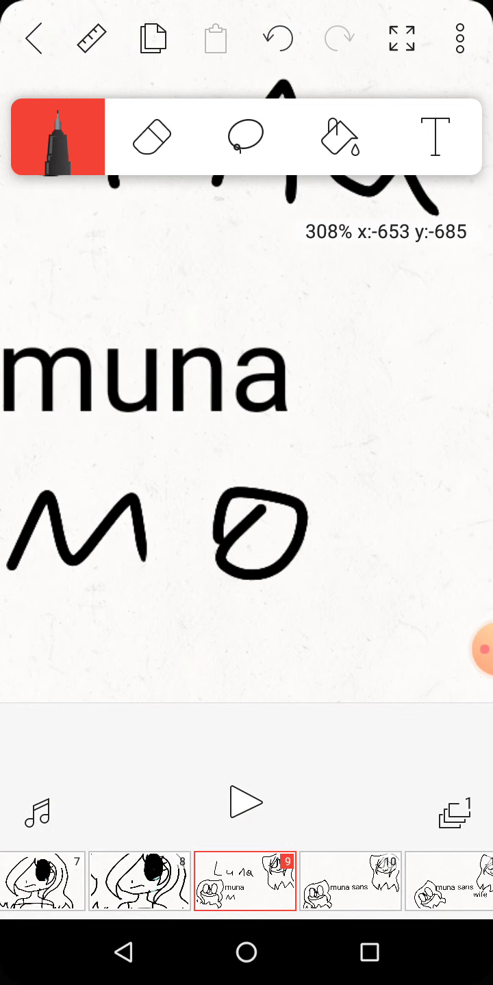
drag(384, 500, 379, 502)
click(352, 672)
mouse_move(274, 616)
mouse_down()
mouse_move(261, 602)
mouse_move(218, 602)
mouse_up()
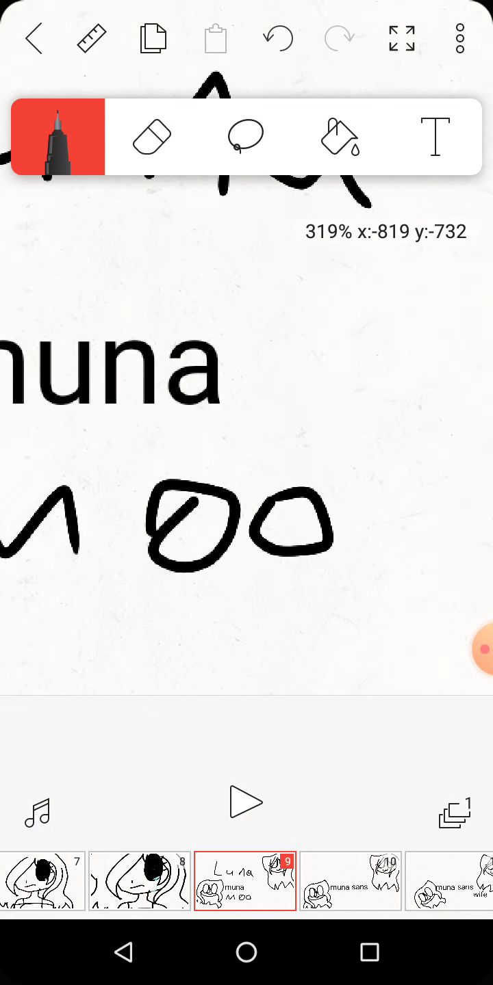
mouse_move(332, 472)
mouse_down()
mouse_move(329, 583)
mouse_move(386, 579)
mouse_up()
Fit the frame to view and undo the 'Luna' and 'moon' strokes.
click(401, 38)
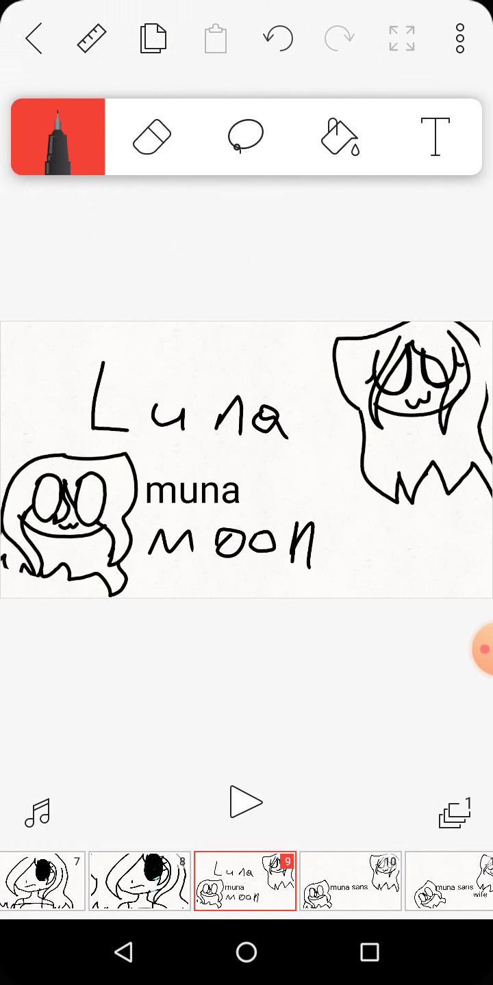
click(277, 38)
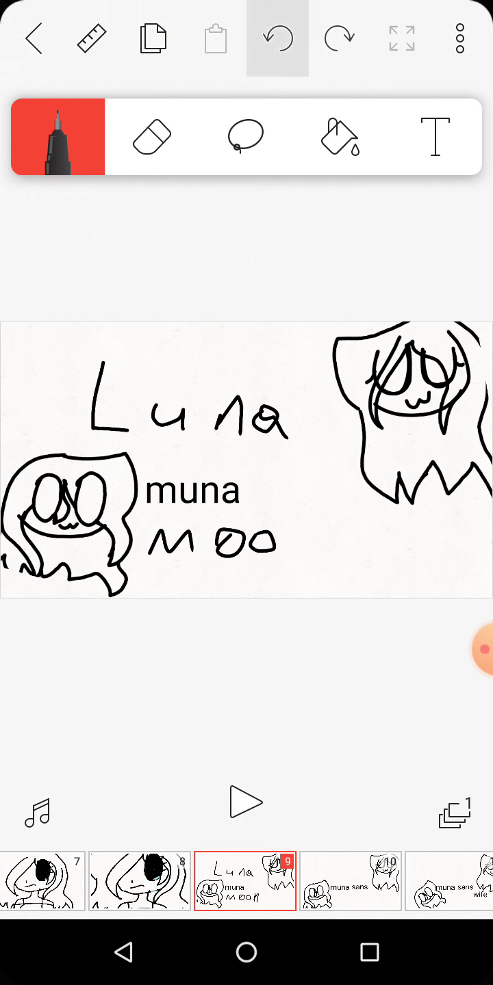
click(278, 38)
click(277, 38)
click(277, 38)
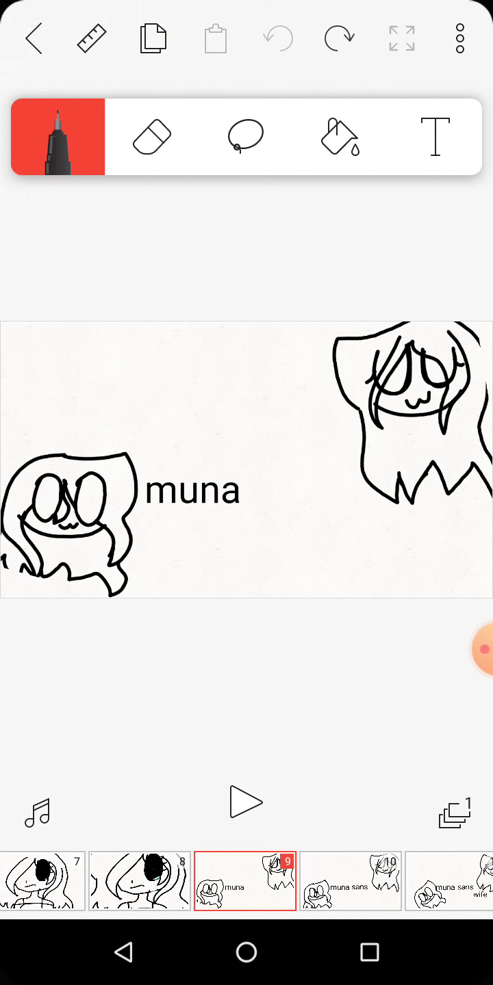
Swipe through frames 10 and 11 ('muna sans wife') to frame 12's pouting girl.
mouse_move(384, 882)
mouse_down()
mouse_move(171, 881)
mouse_move(294, 881)
mouse_up()
mouse_move(171, 882)
mouse_down()
mouse_move(384, 882)
mouse_move(171, 882)
mouse_move(284, 882)
mouse_up()
drag(341, 882, 181, 881)
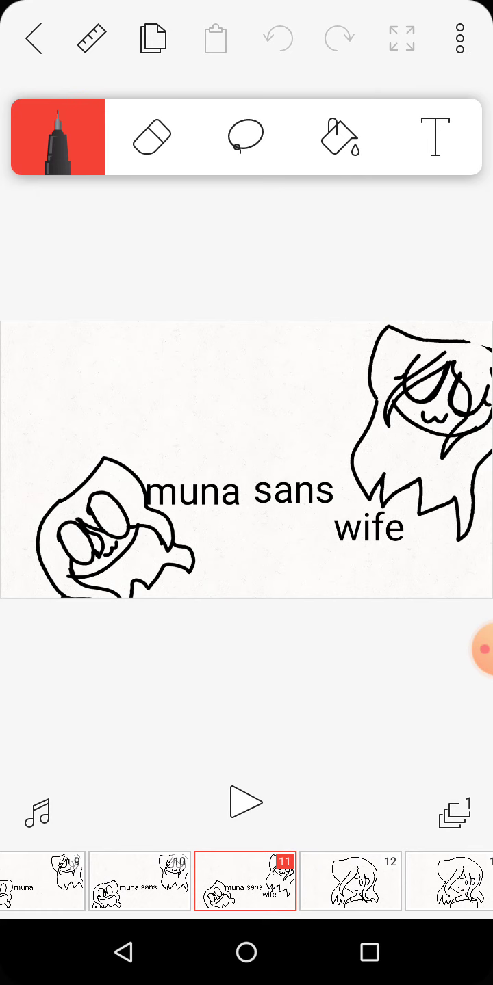
drag(349, 883, 245, 883)
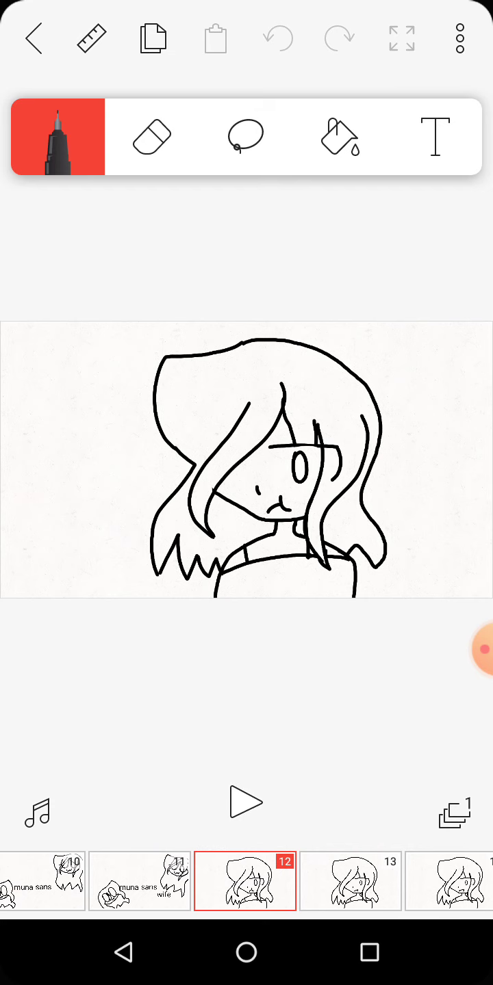
Flip between frames 13, 14 and 15 to compare the portrait's mouth shape.
drag(350, 883, 245, 883)
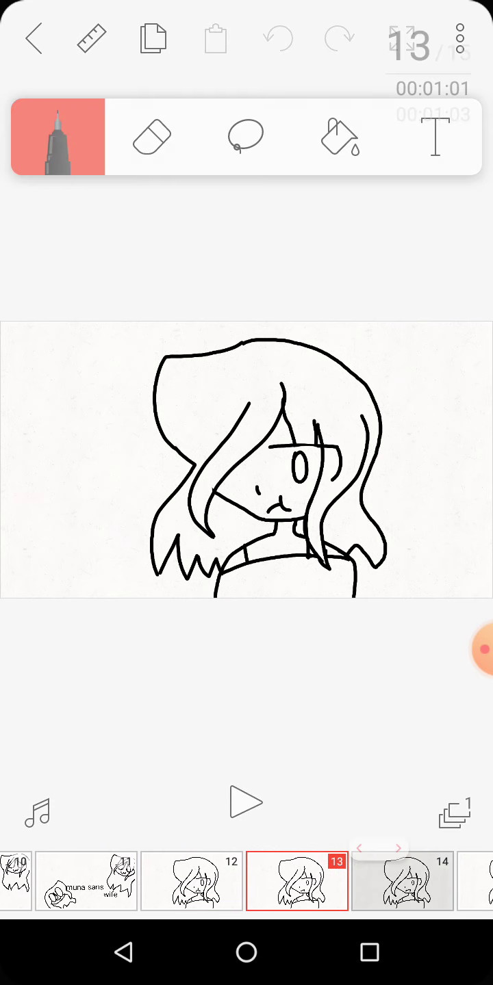
mouse_move(349, 883)
mouse_down()
mouse_move(247, 882)
mouse_move(334, 884)
mouse_up()
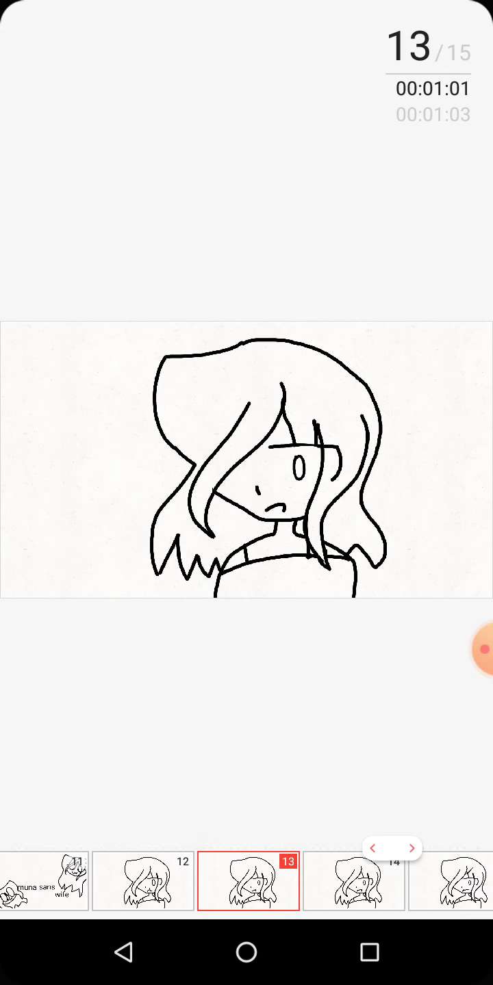
drag(274, 882, 243, 881)
click(308, 881)
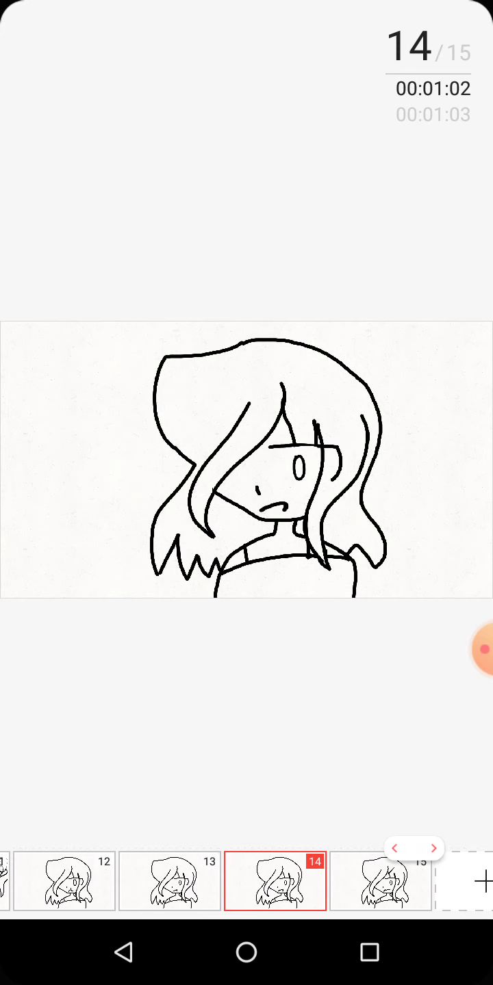
click(367, 882)
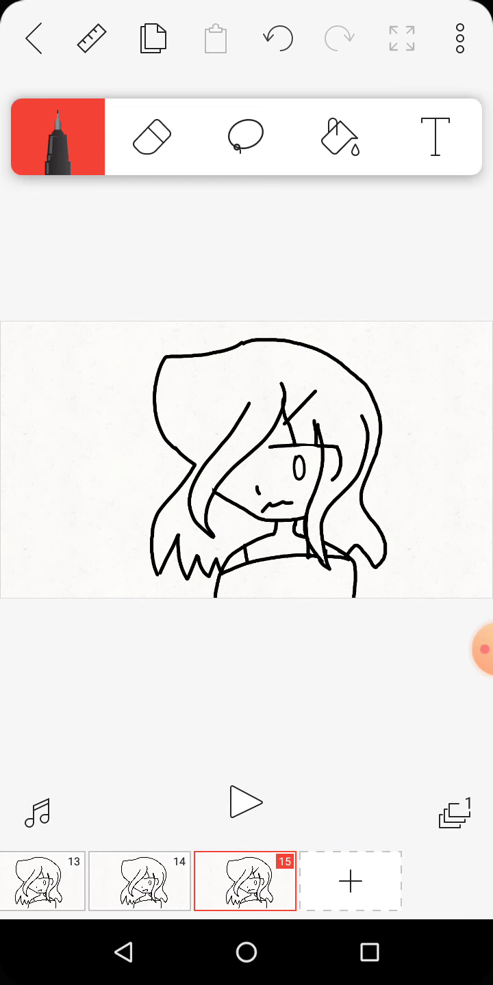
drag(245, 882, 386, 881)
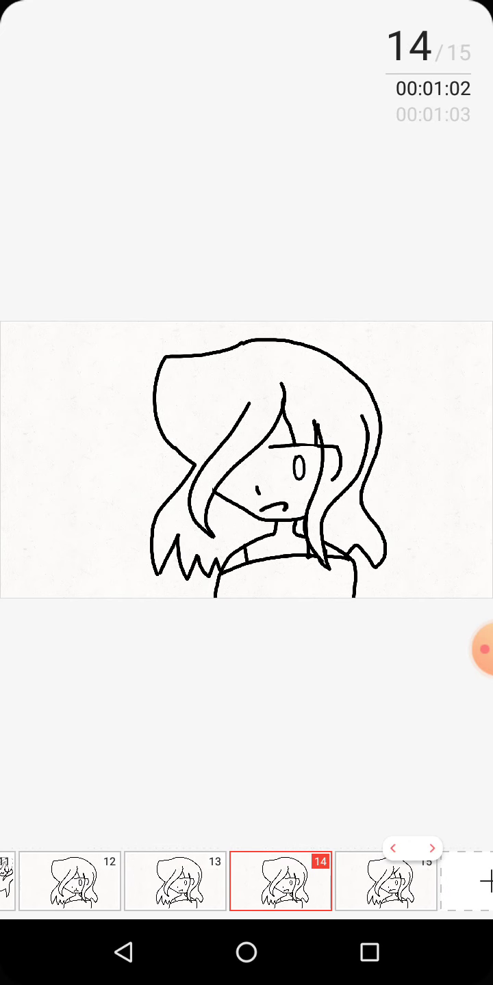
mouse_move(280, 881)
mouse_down()
mouse_move(311, 881)
mouse_move(255, 881)
mouse_move(318, 882)
mouse_up()
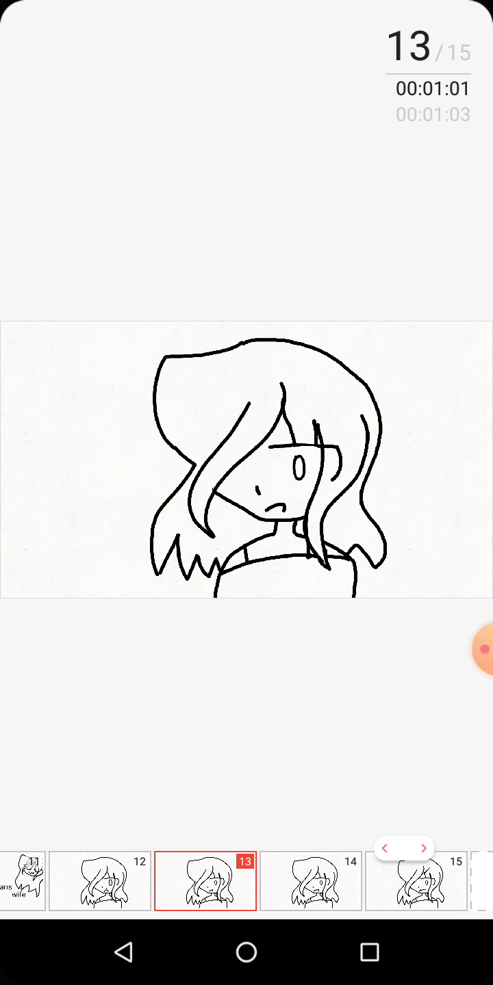
mouse_move(311, 882)
mouse_down()
mouse_move(253, 881)
mouse_move(303, 882)
mouse_up()
Rapidly toggle the frame 13, 14 and 15 thumbnails to preview the mouth movement.
click(423, 848)
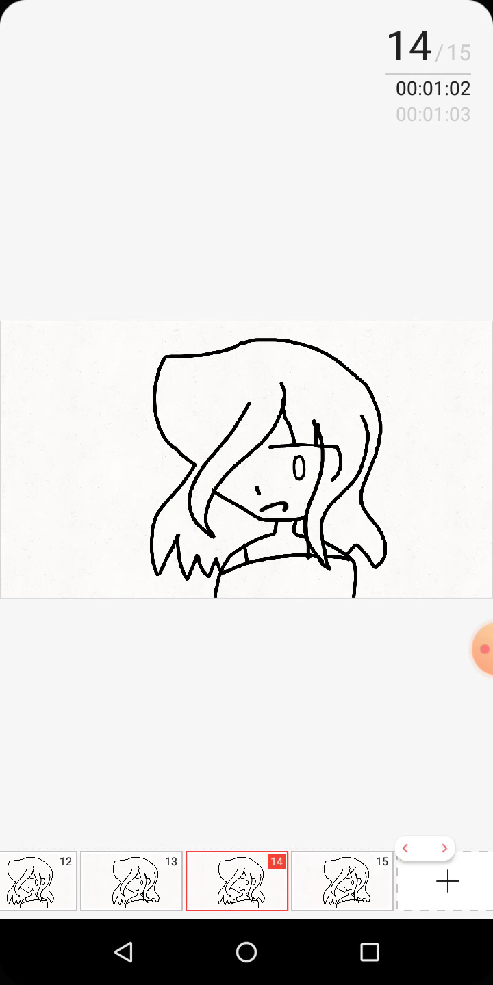
click(404, 849)
click(430, 848)
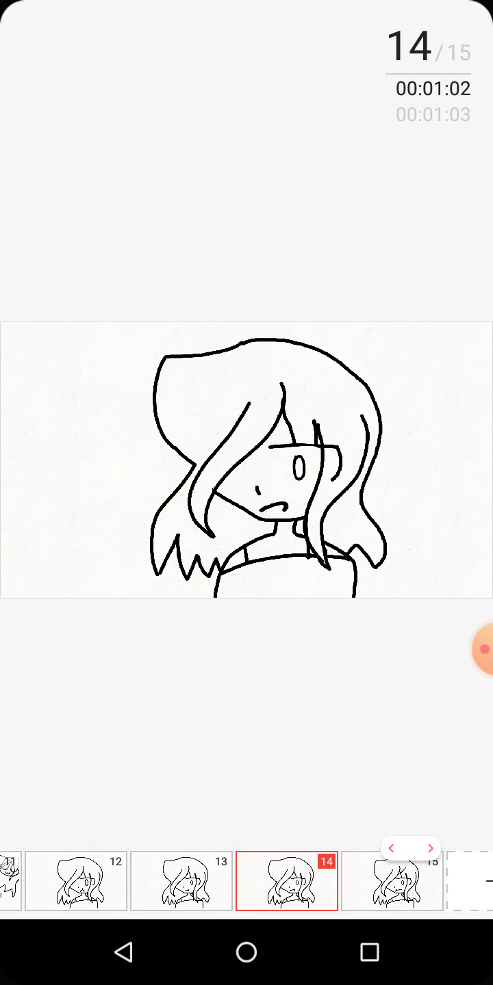
click(392, 849)
click(429, 848)
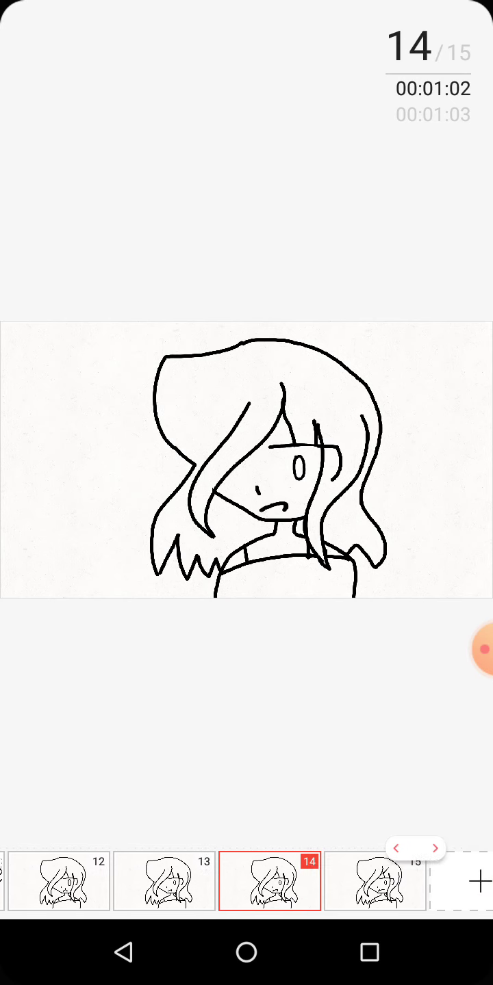
click(433, 849)
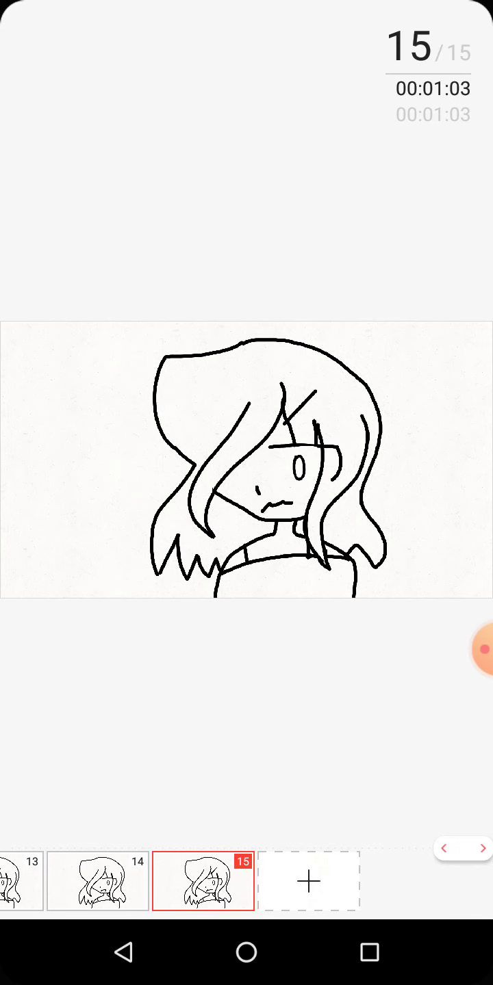
click(444, 849)
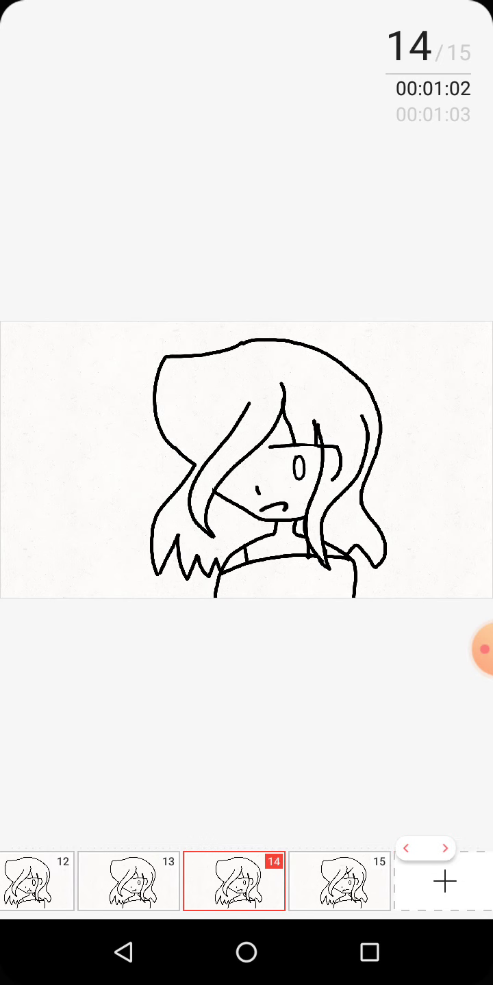
click(404, 849)
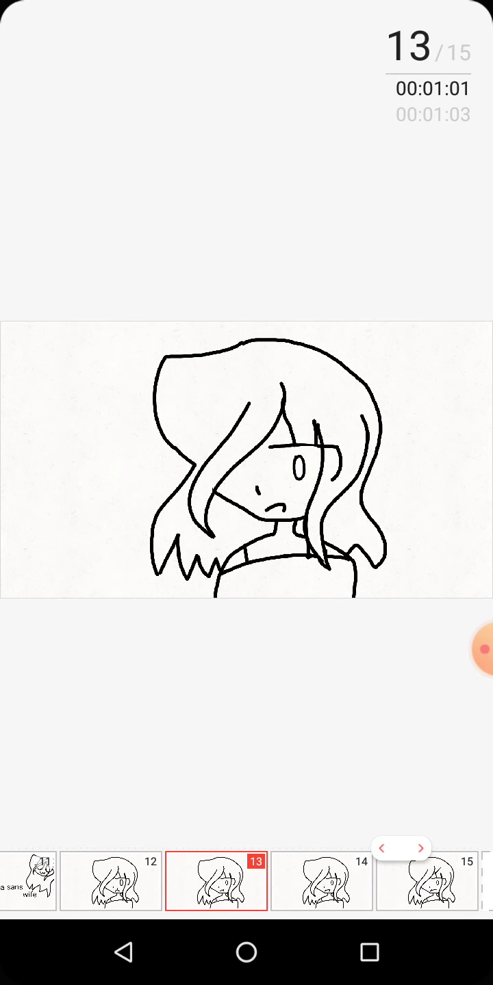
click(420, 848)
click(391, 848)
click(420, 849)
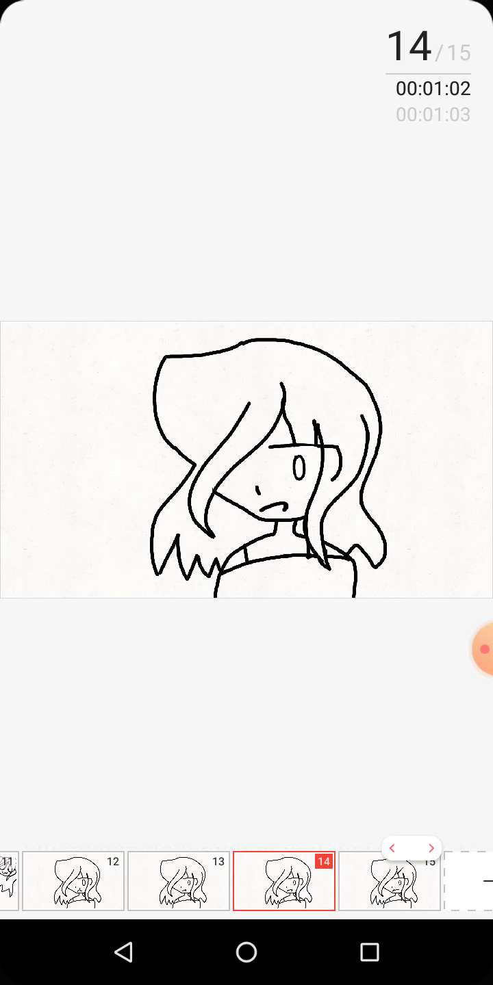